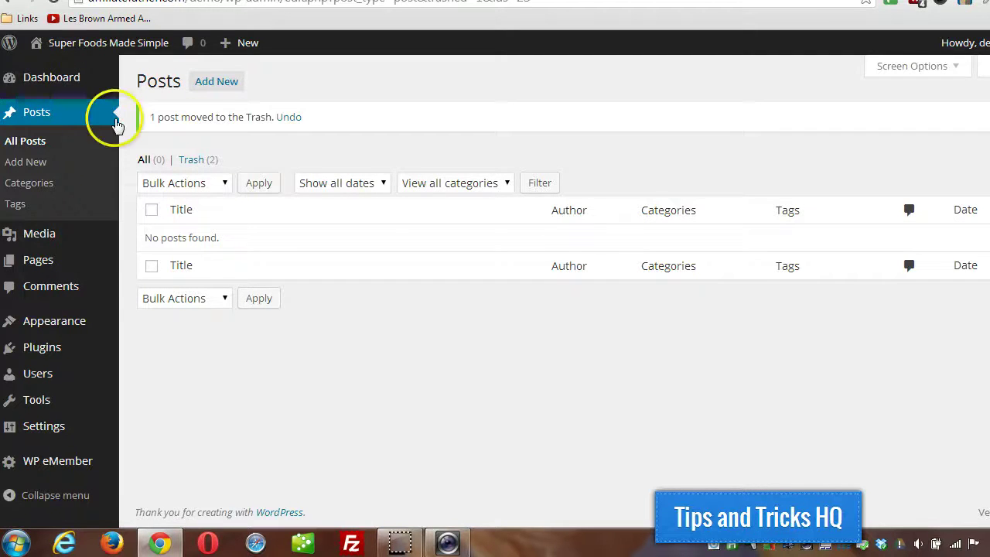
Step: Start a new post and title it "Post title"
mouse_move(72, 236)
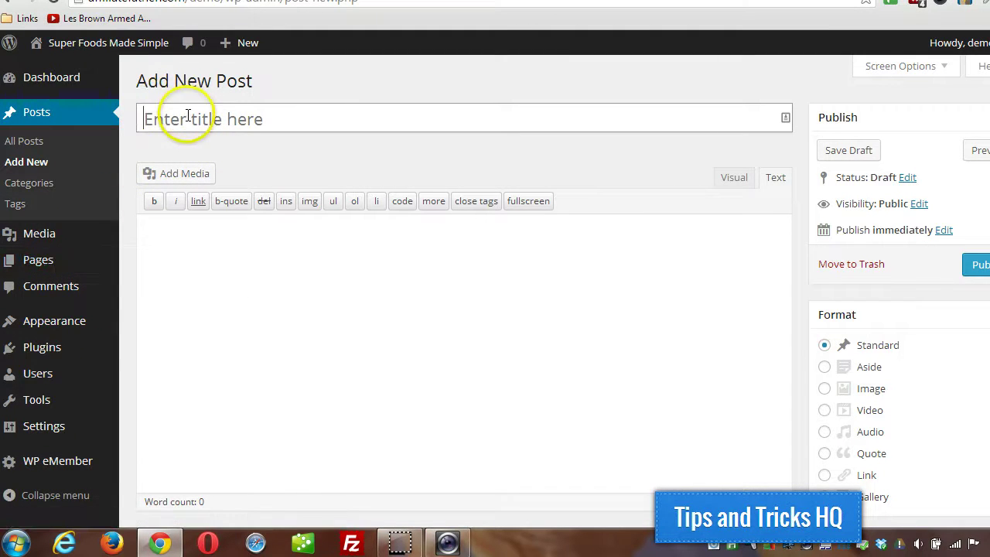
left_click(186, 114)
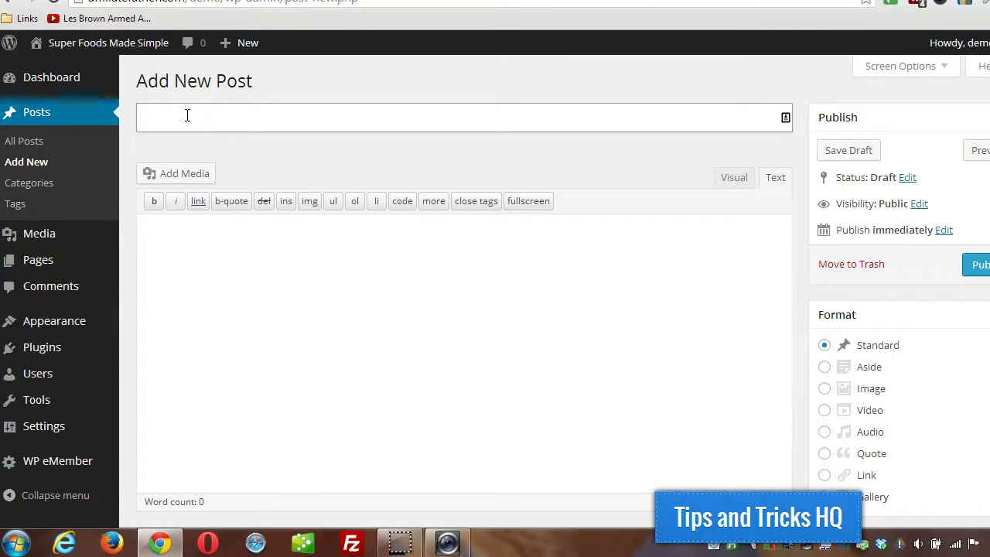
left_click(253, 248)
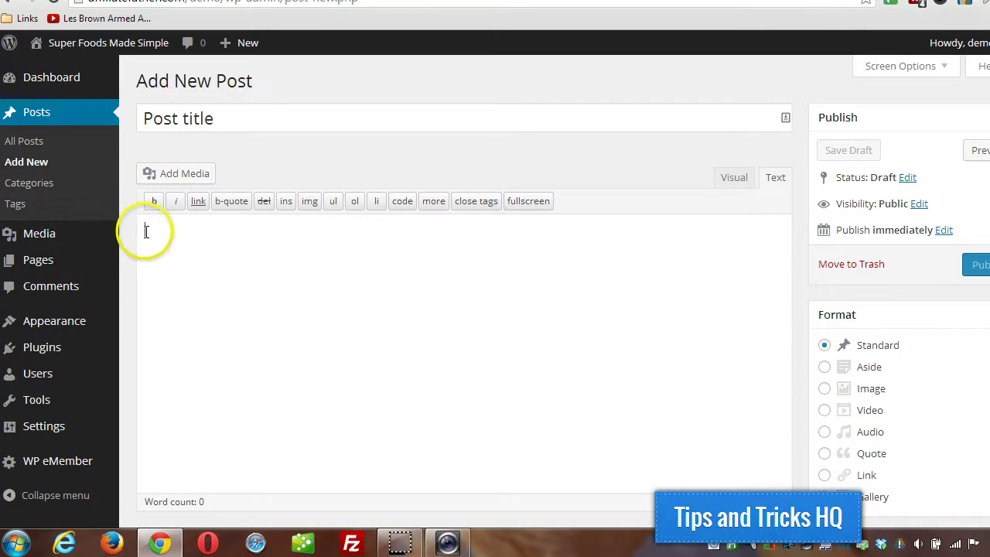
Step: Upload the SDFB image from the Desktop as media for the post
left_click(167, 175)
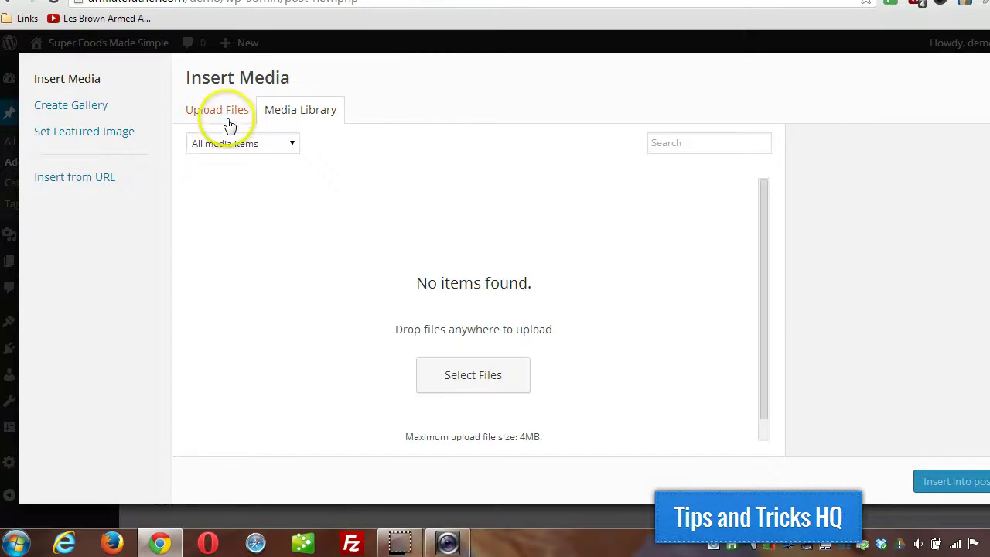
left_click(226, 116)
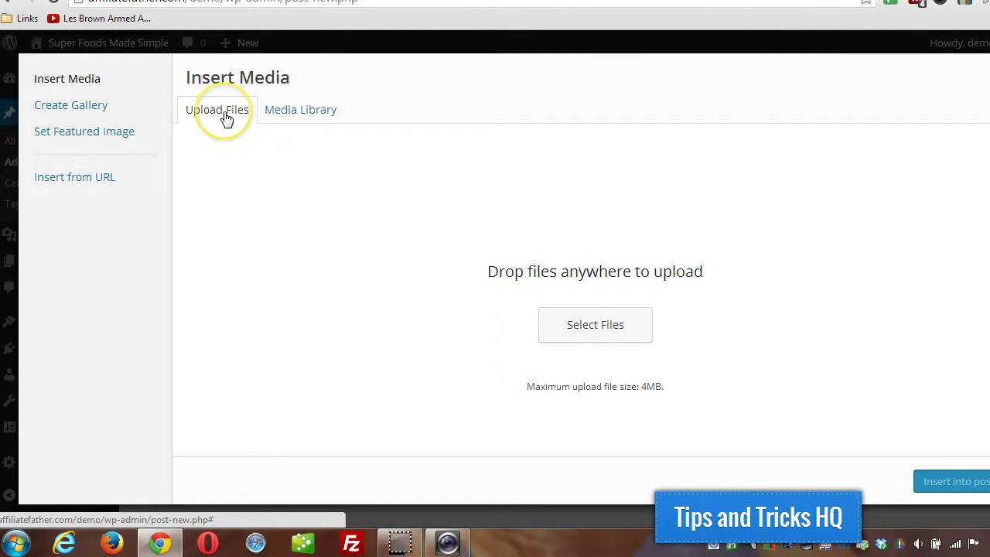
left_click(582, 328)
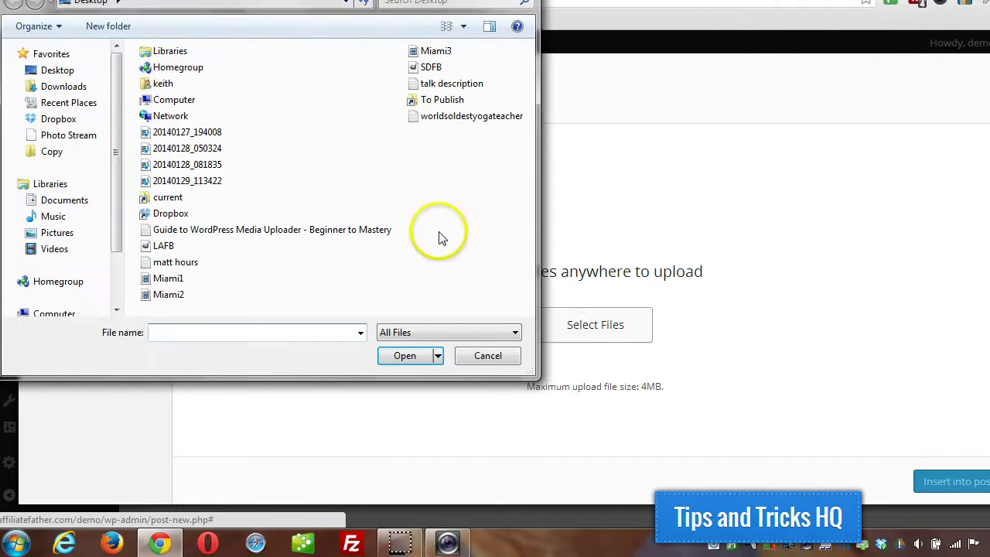
double_click(428, 68)
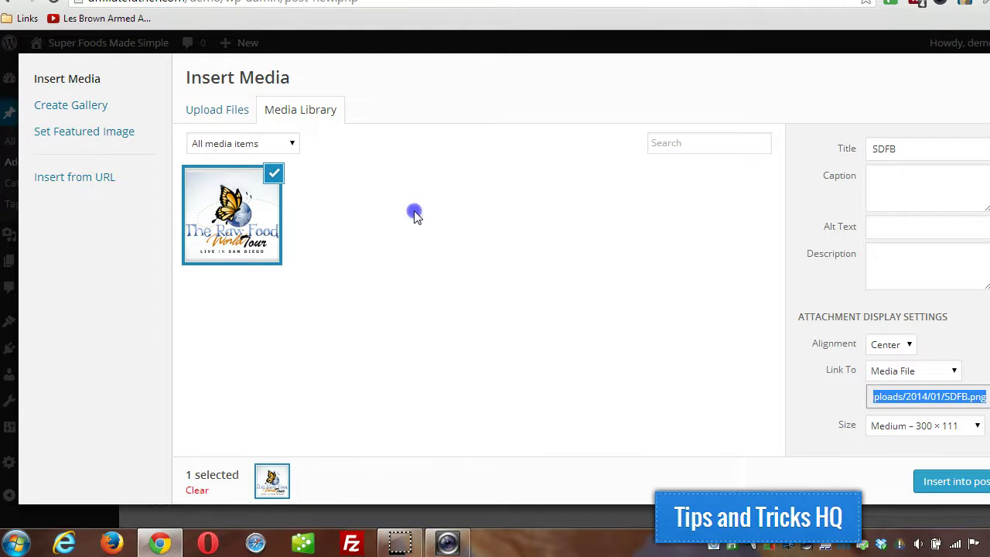
Step: Review the SDFB image's attachment details and set its link target to None
scroll(920, 185, "up", 2)
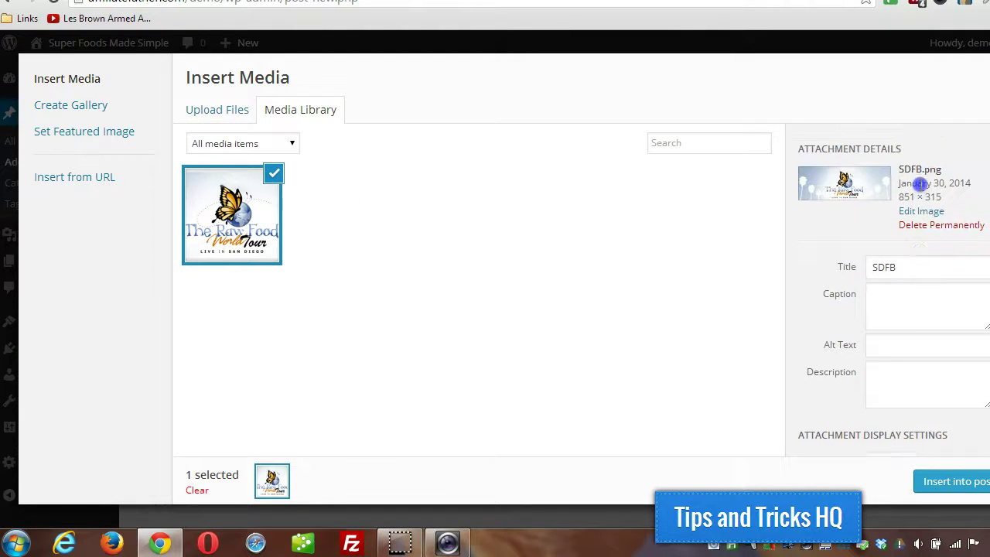
scroll(923, 190, "down", 1)
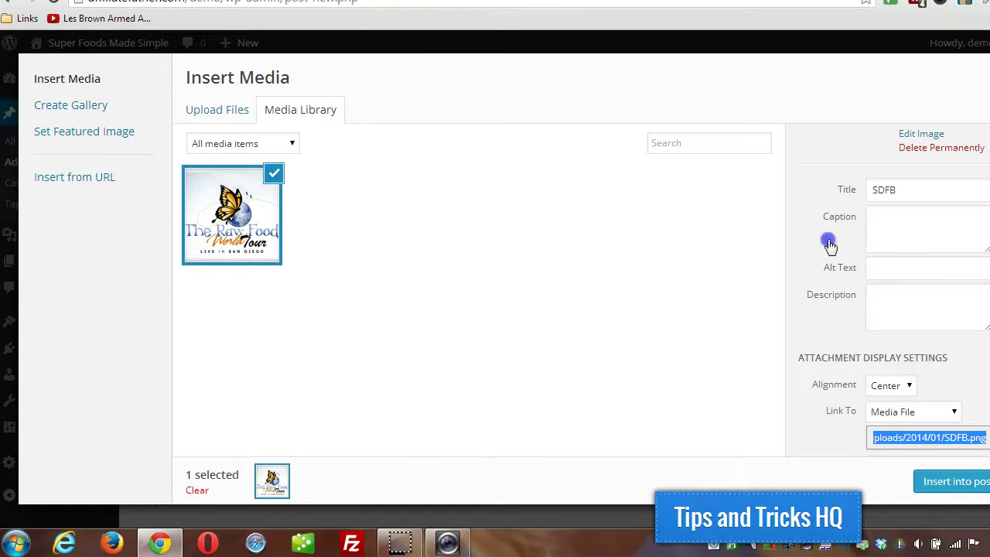
left_click(877, 266)
scroll(859, 225, "down", 1)
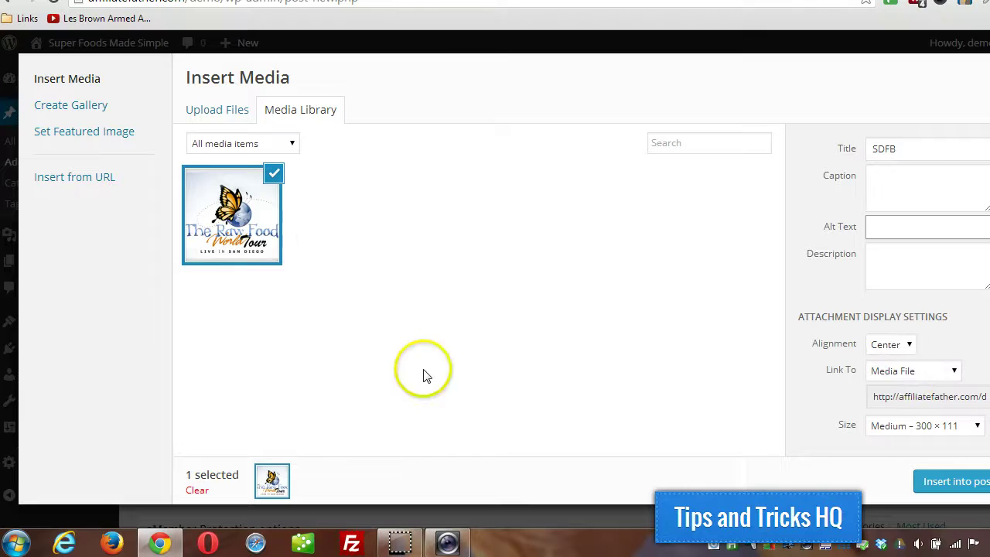
left_click(919, 376)
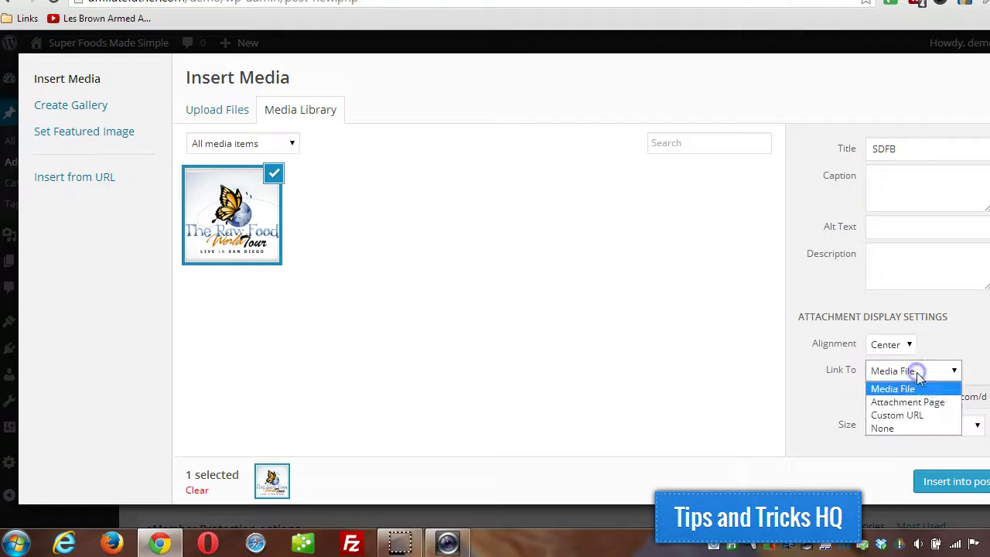
left_click(882, 427)
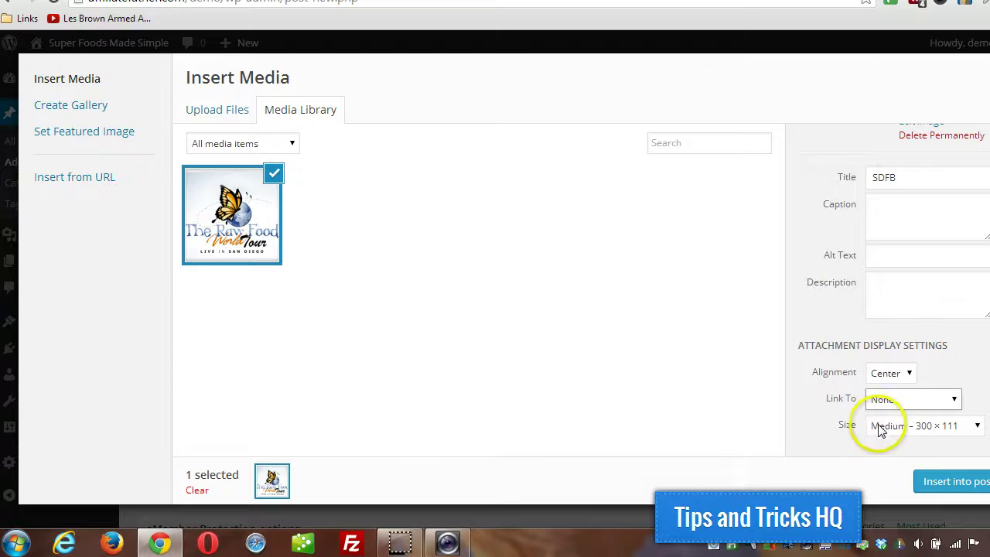
Step: Insert the SDFB image into the post at the Medium size of 300 × 111
left_click(926, 426)
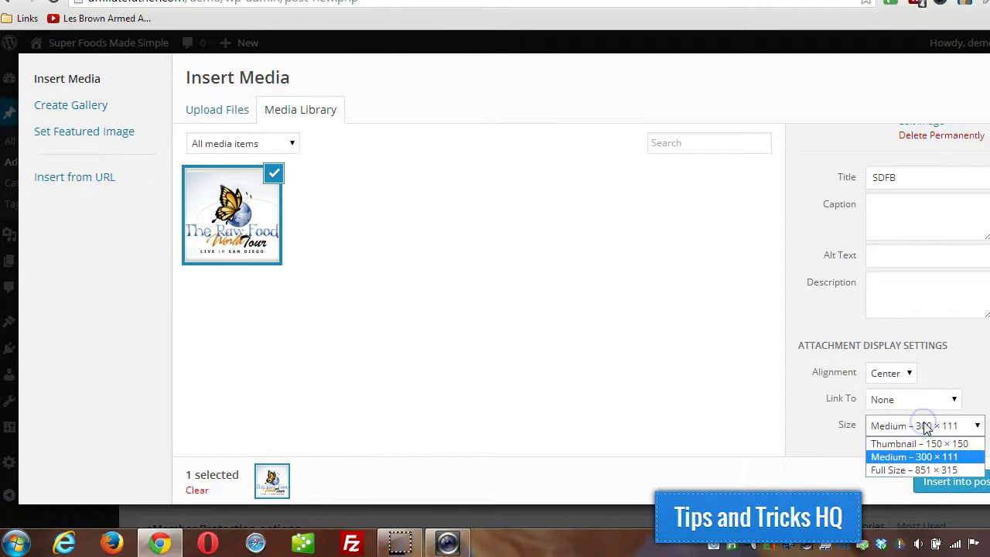
left_click(889, 457)
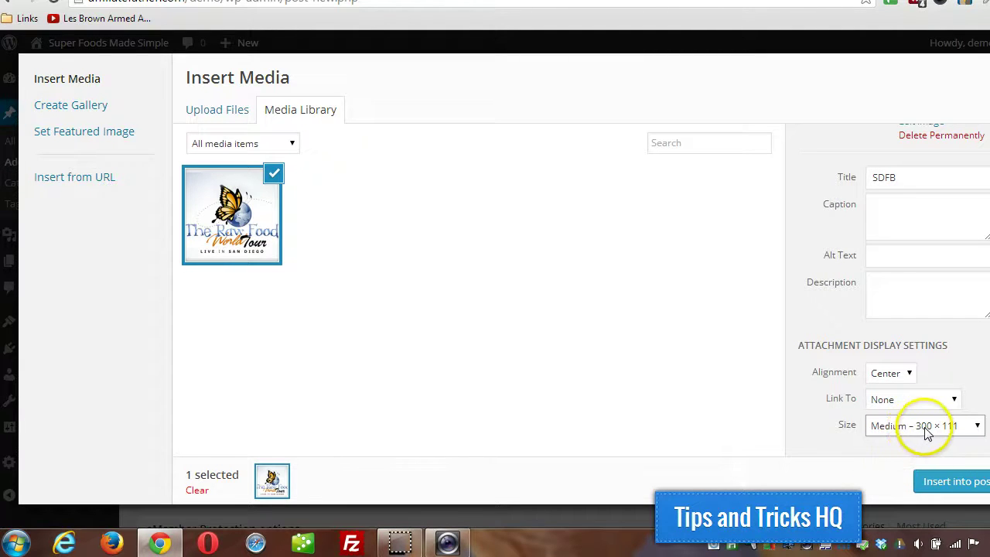
left_click(943, 483)
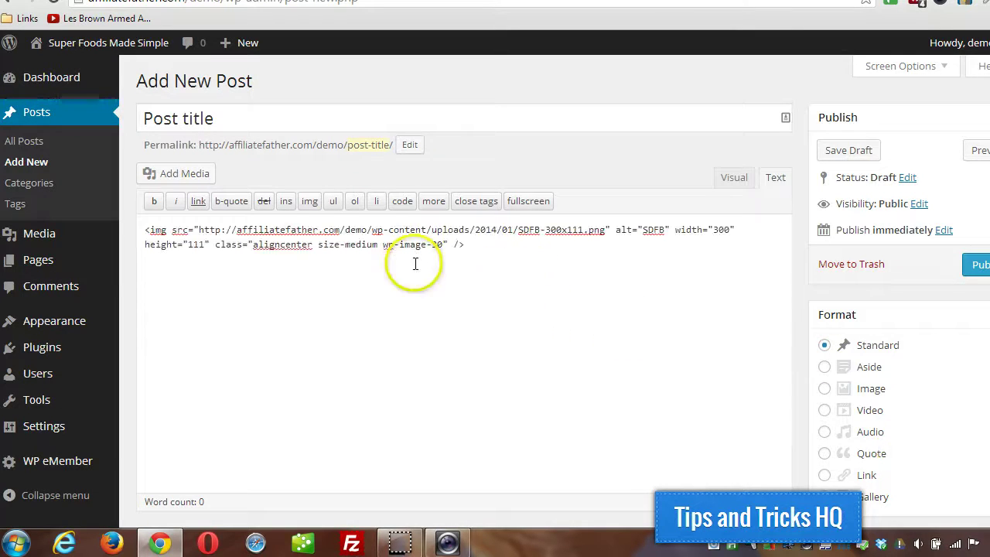
Step: Highlight the inserted image's HTML code, then view the post content in the visual editor
left_click_drag(144, 230, 460, 245)
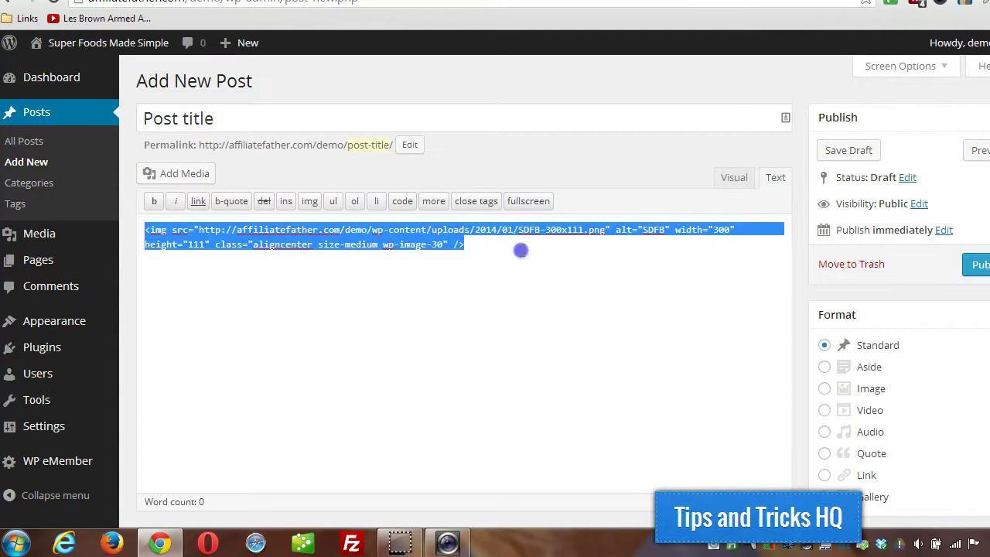
left_click(512, 244)
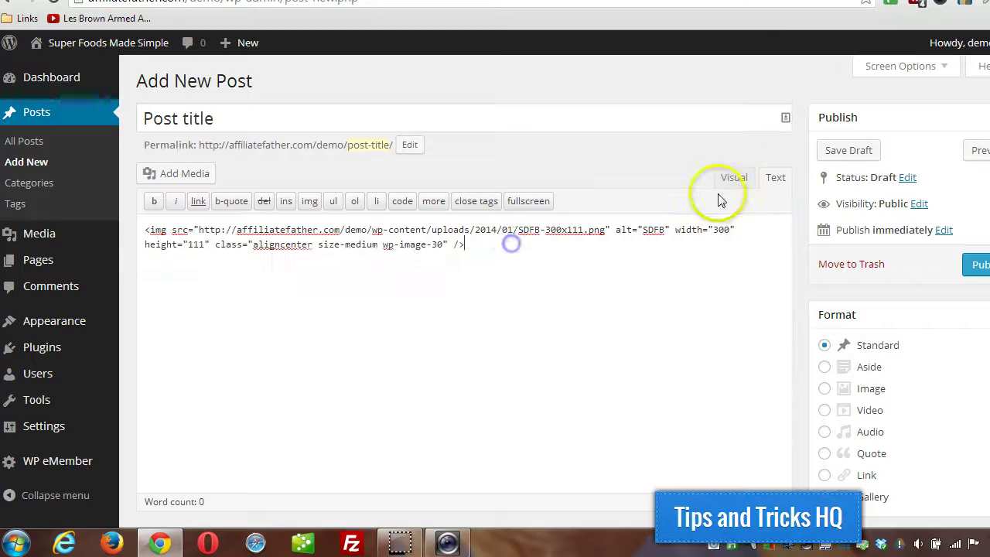
left_click(731, 177)
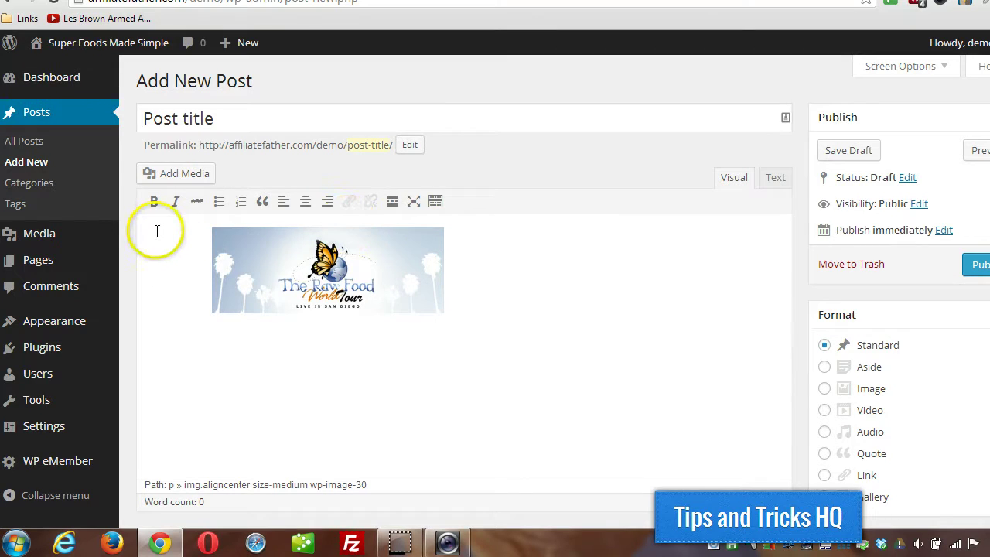
Step: Upload the LAFB and SDFB images together from the Desktop directly to the site's media library
mouse_move(54, 239)
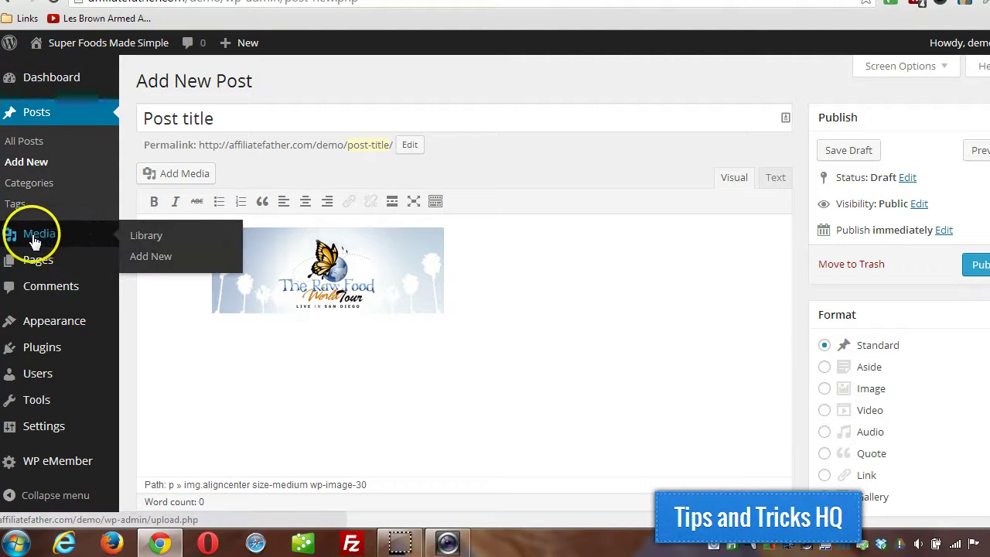
left_click(140, 257)
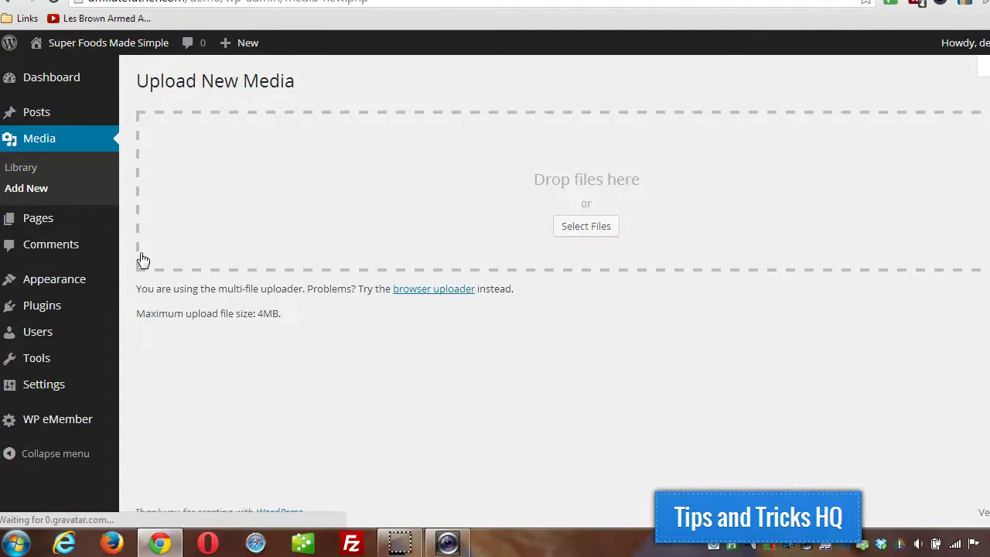
left_click(579, 225)
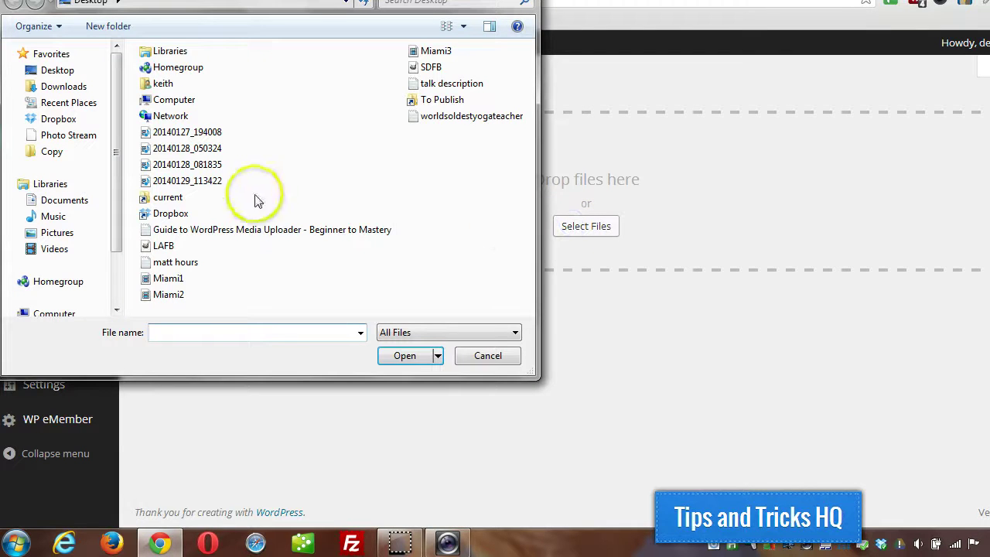
left_click(172, 246)
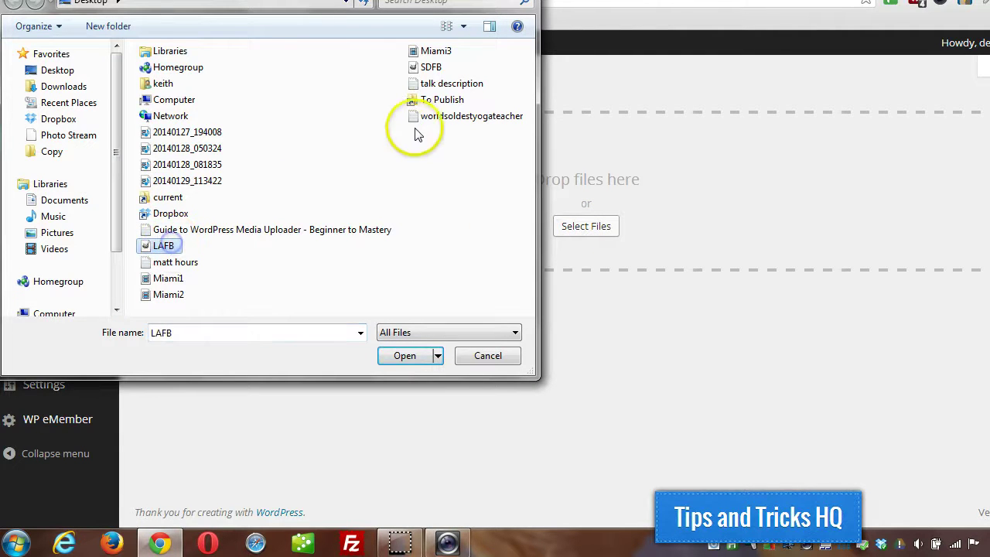
left_click(427, 68, "ctrl")
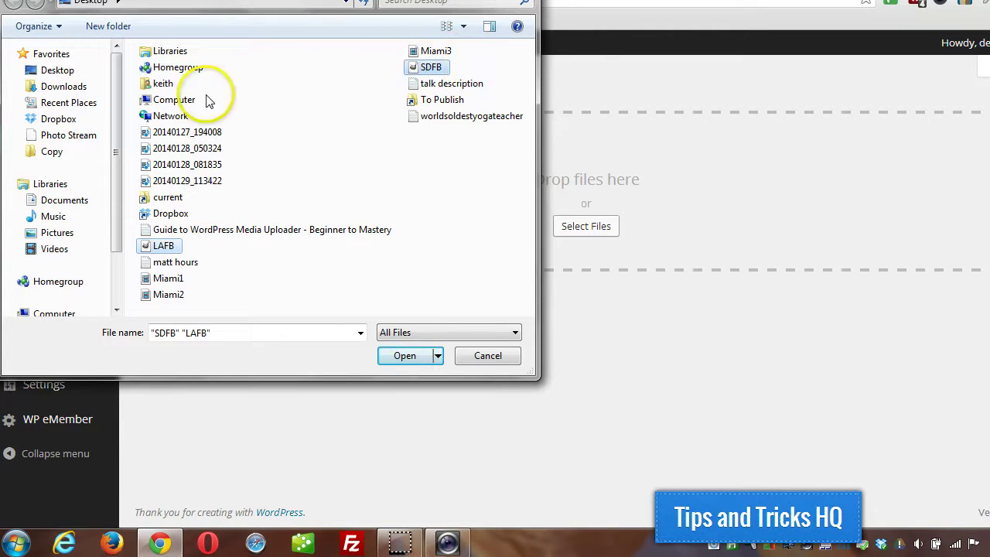
left_click(402, 357)
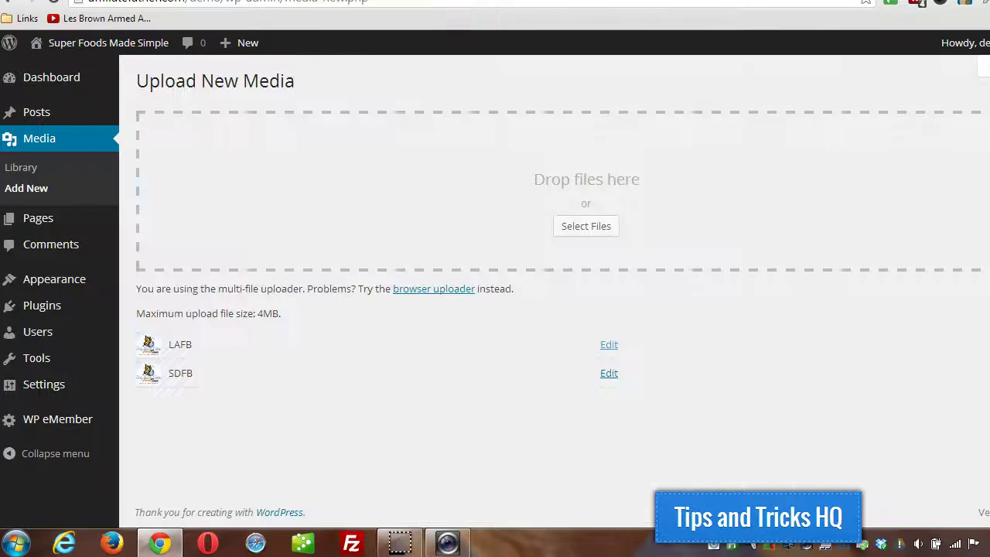
Step: Examine the LAFB image's file information, caption, alternative text and description fields, then view the media library list
key("alt+Right")
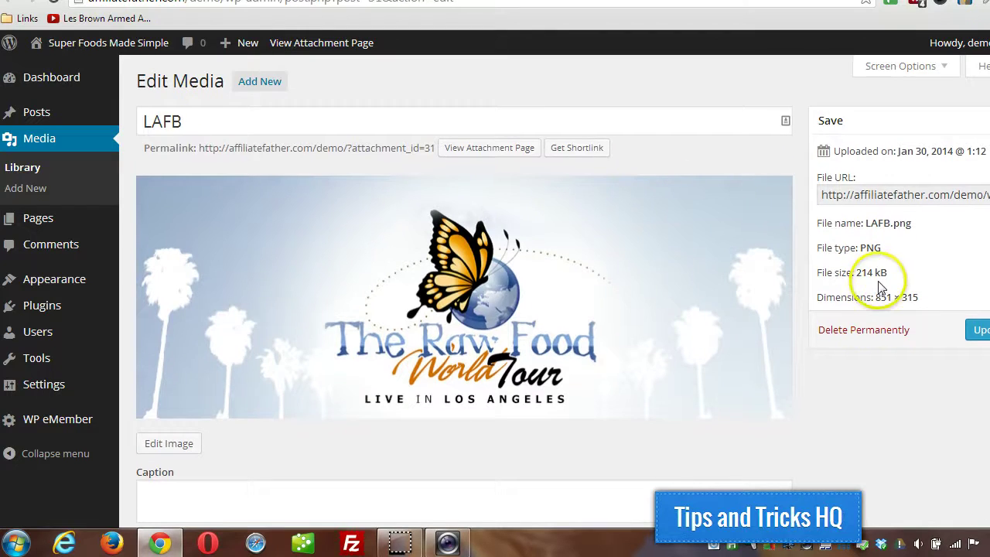
scroll(889, 270, "down", 1)
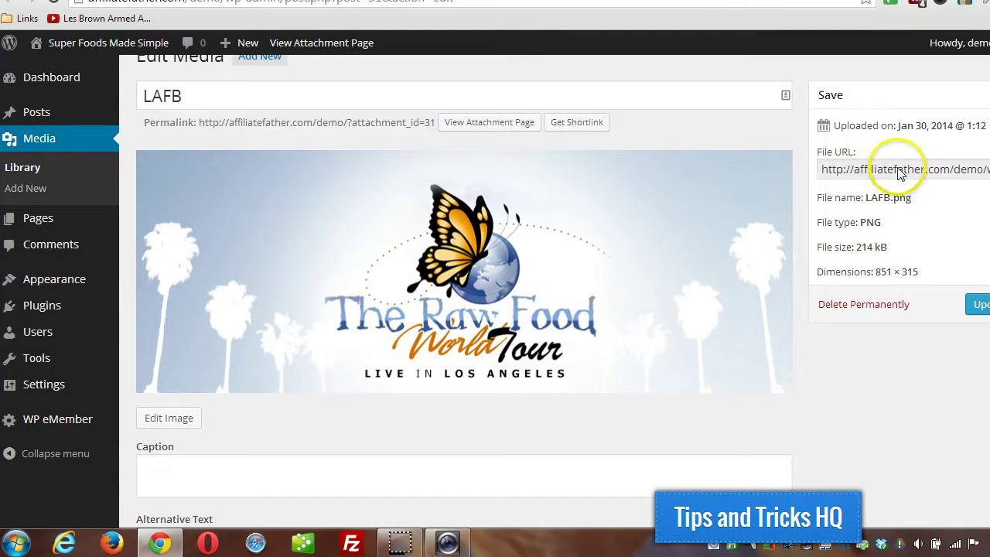
scroll(426, 320, "down", 4)
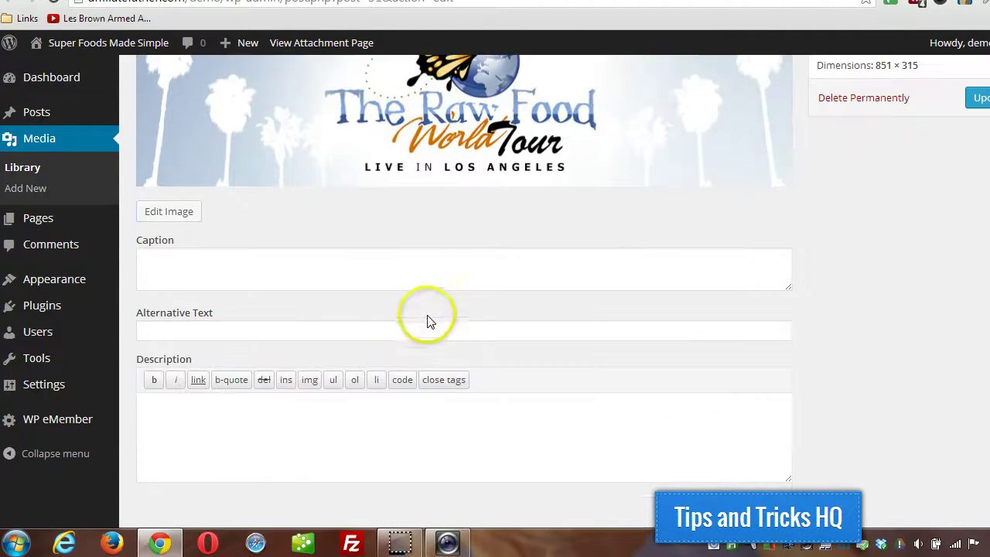
scroll(553, 333, "up", 2)
scroll(553, 332, "up", 1)
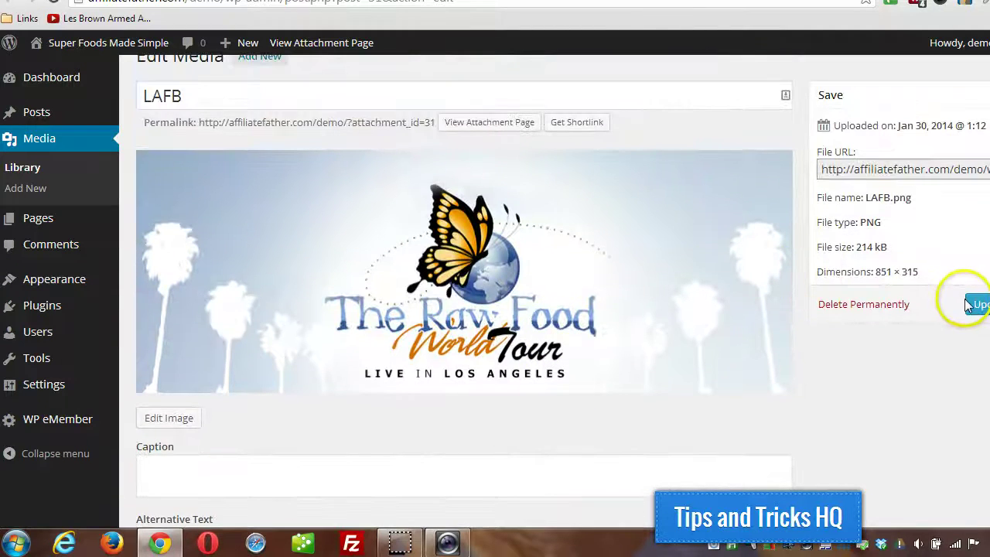
scroll(579, 237, "up", 1)
scroll(343, 342, "down", 2)
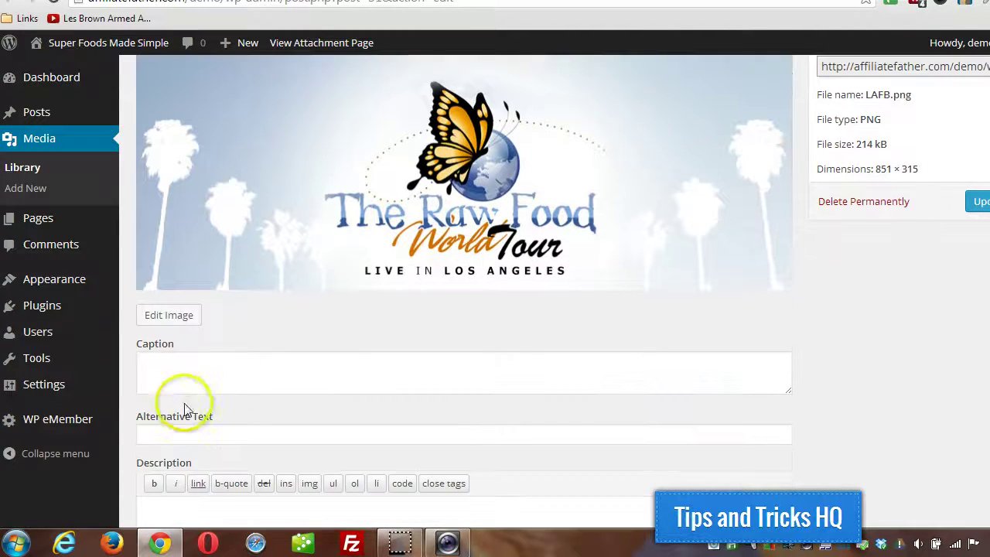
scroll(286, 348, "up", 2)
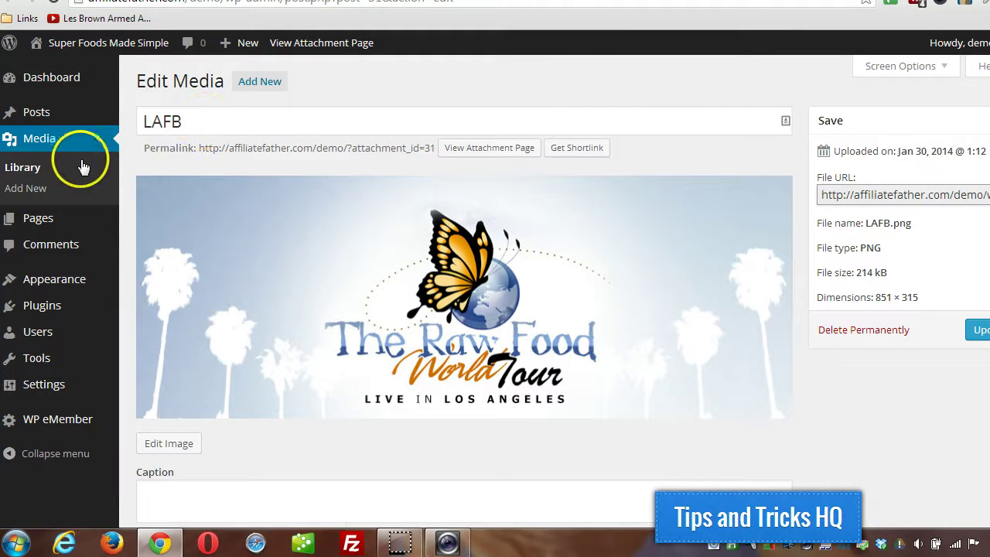
left_click(31, 175)
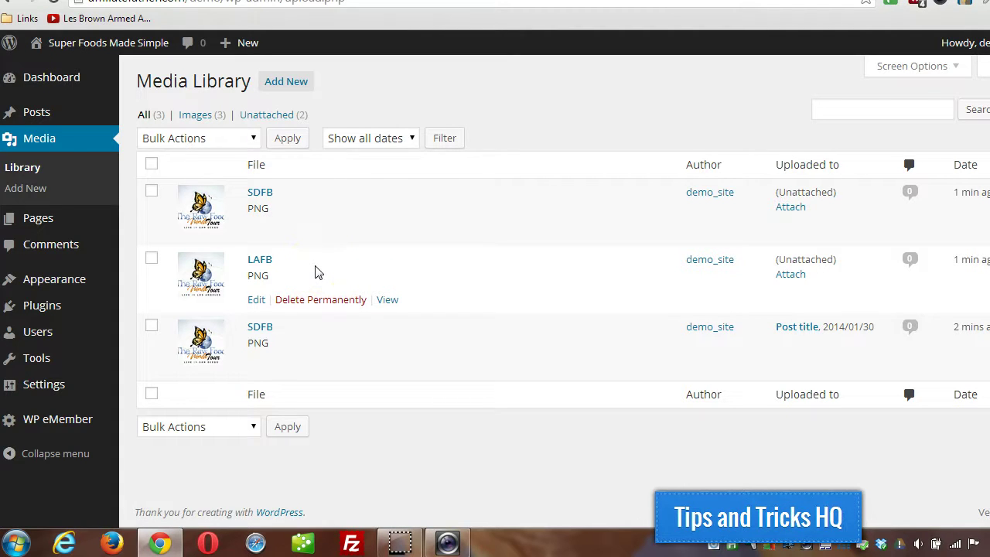
Step: Start another new post and open the form for inserting media from a URL
mouse_move(62, 120)
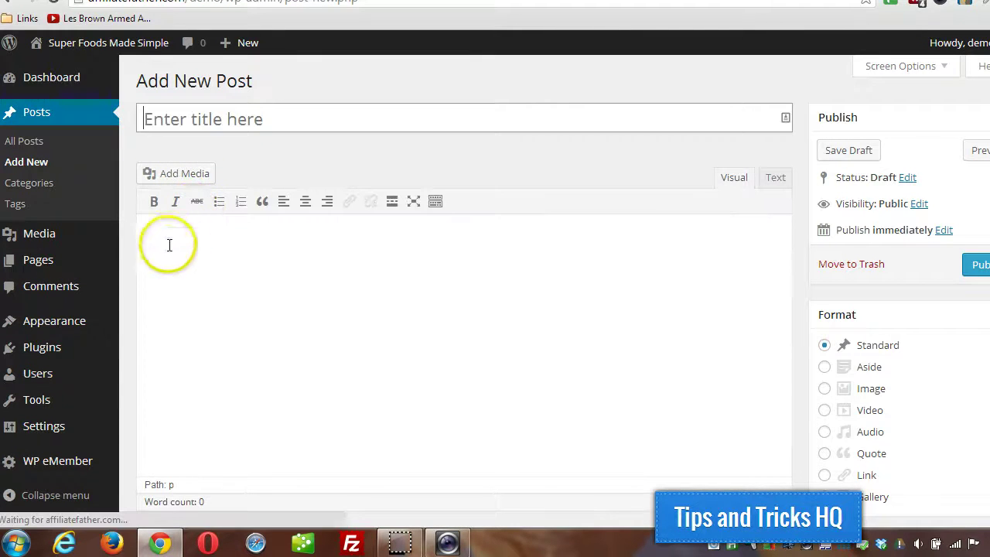
left_click(174, 174)
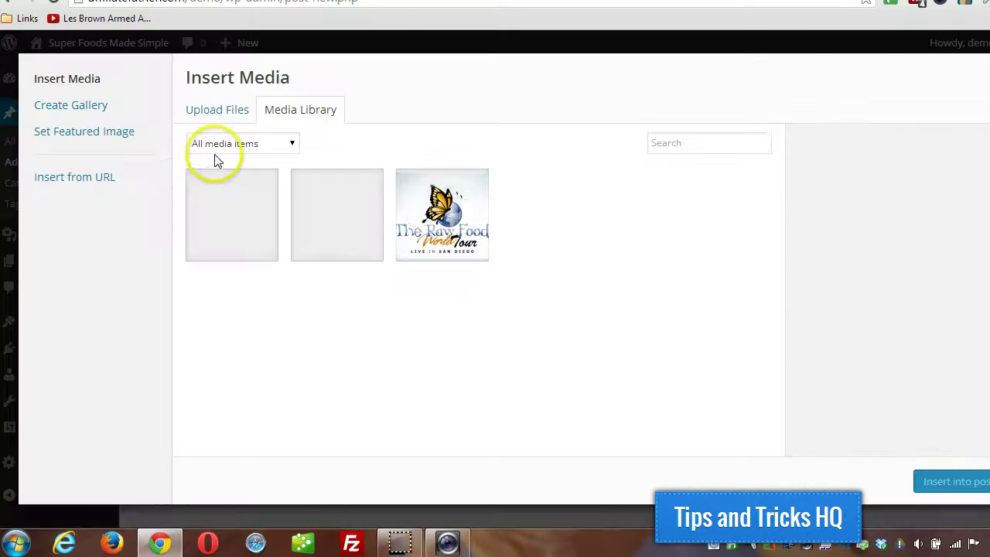
left_click(219, 110)
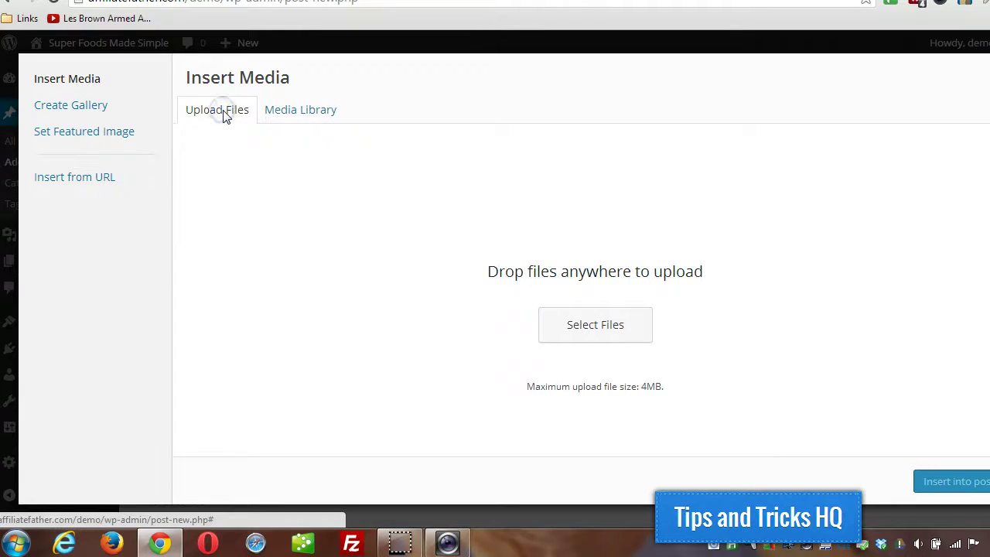
left_click(113, 184)
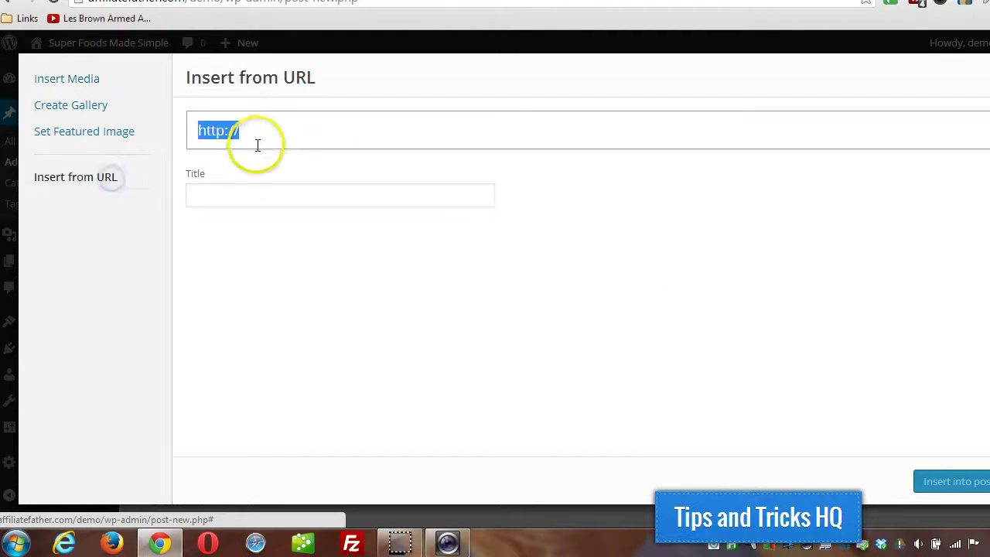
Step: Insert the existing SDFB.png image from the media library into the new post, reviewing its attachment details and display settings first
left_click(87, 84)
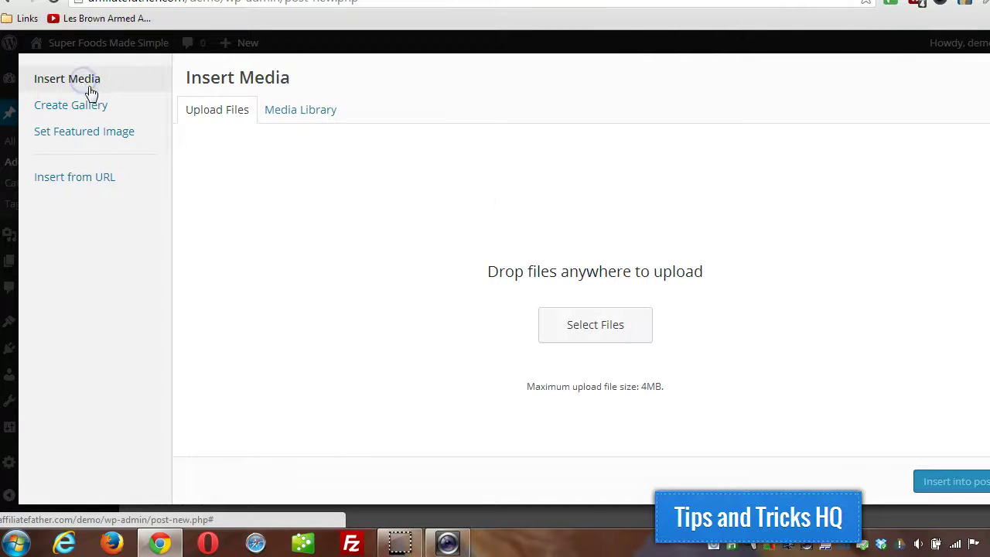
left_click(309, 113)
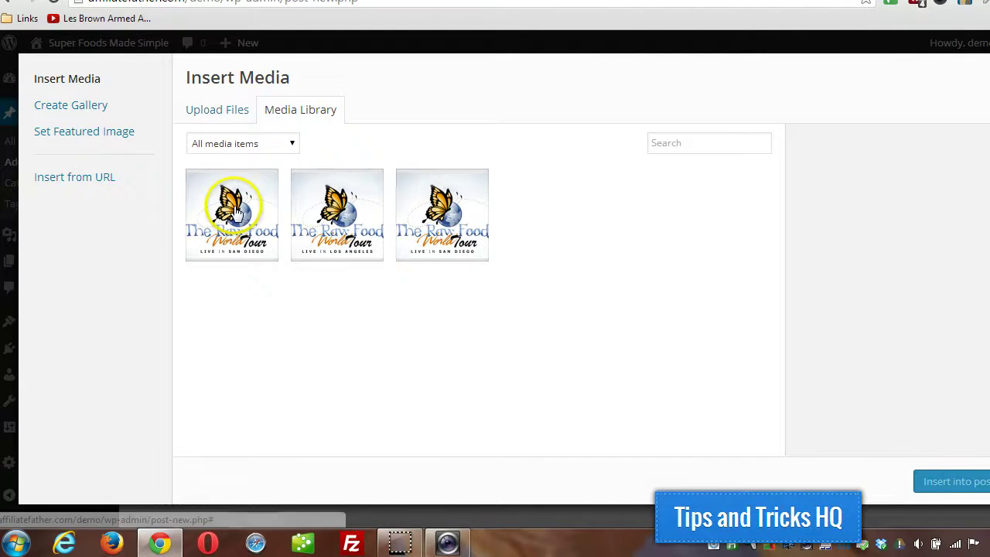
left_click(447, 202)
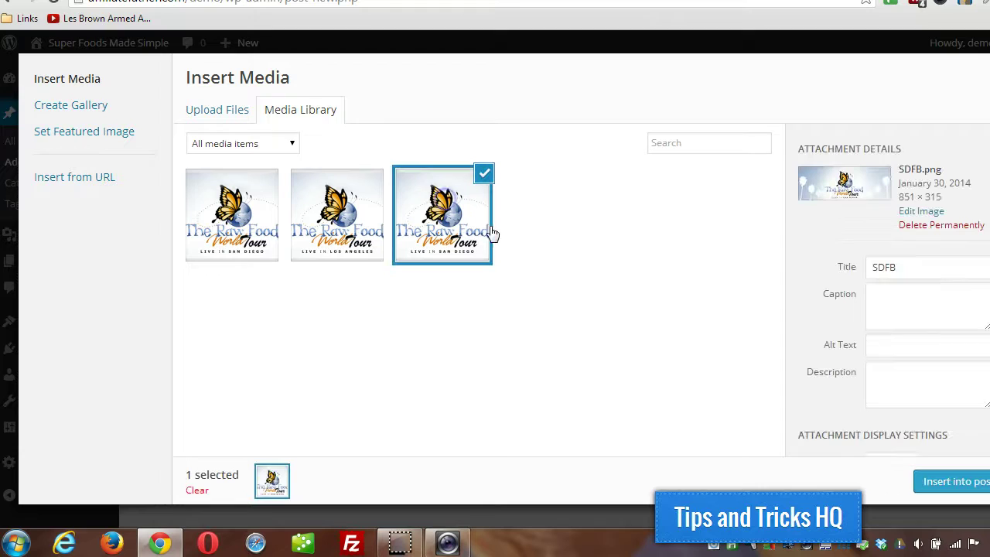
scroll(937, 354, "down", 2)
scroll(935, 357, "down", 1)
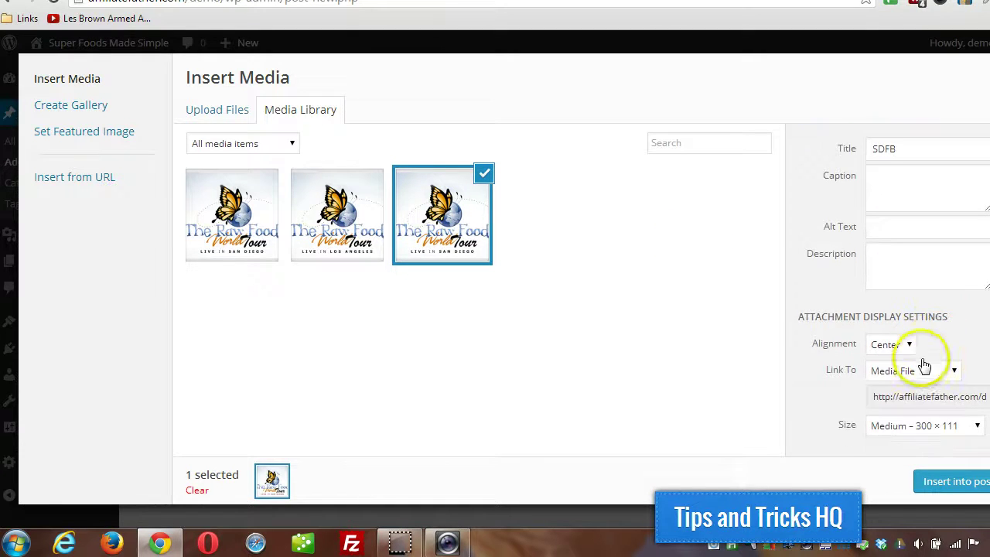
scroll(905, 286, "up", 3)
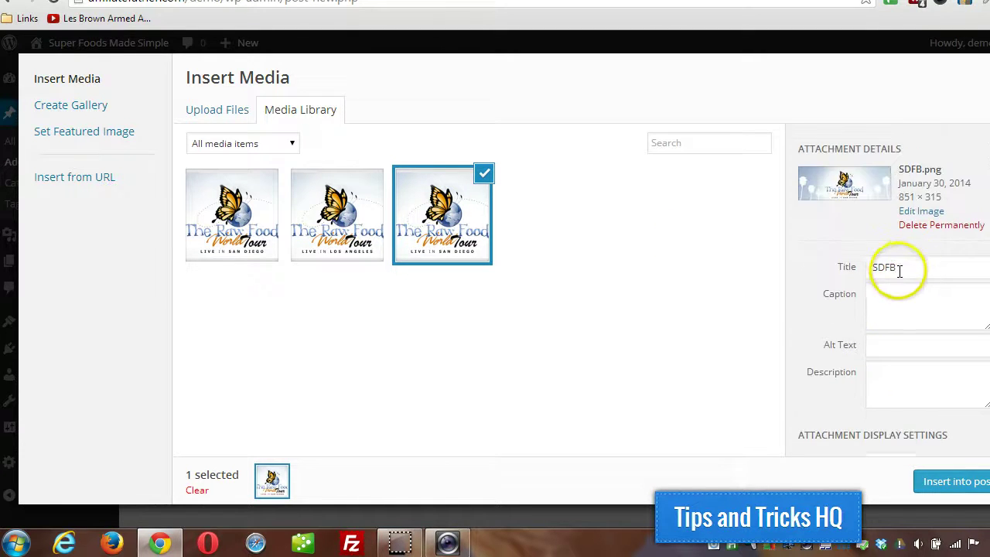
scroll(912, 348, "down", 3)
left_click(946, 479)
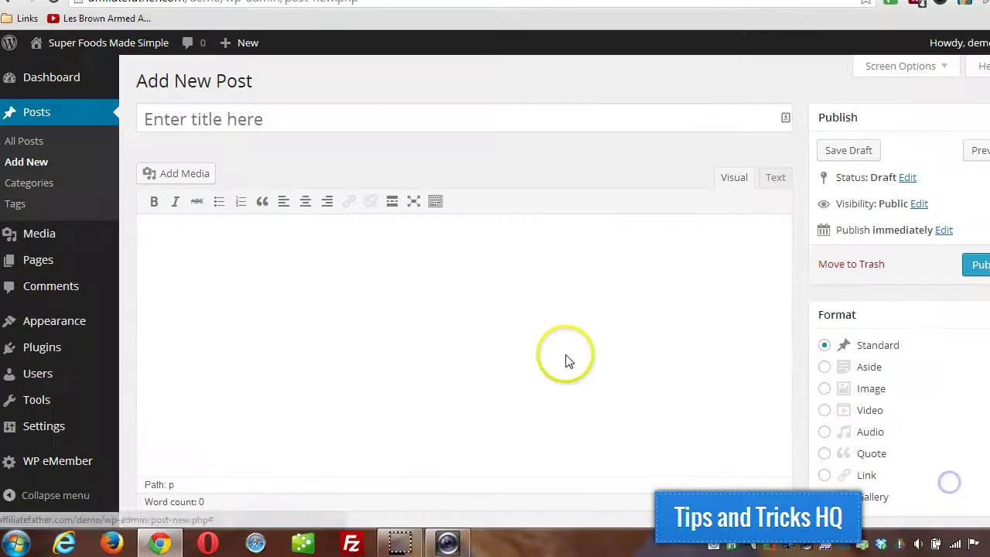